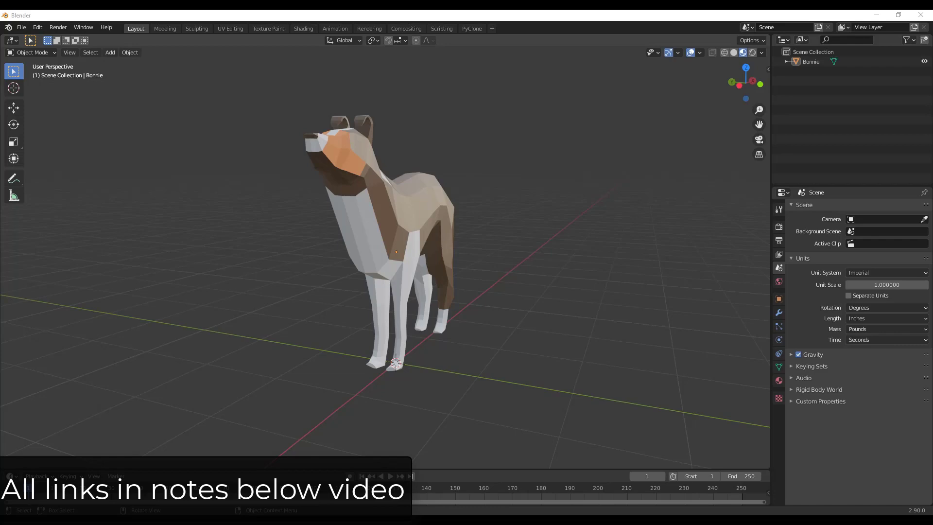
Switch to the browser and look through the featured models and collections on the Sketchfab newsfeed
drag(1, 29, 466, 10)
click(27, 18)
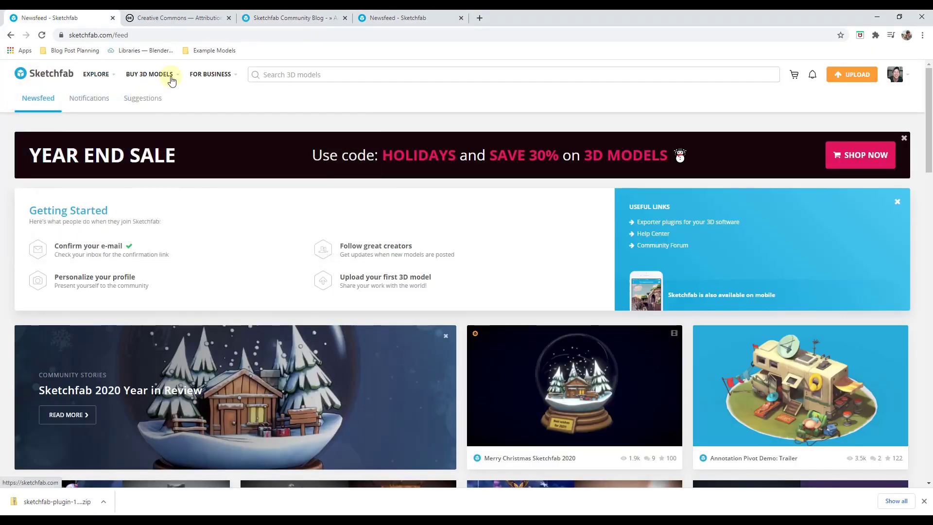
scroll(517, 273, down, 2)
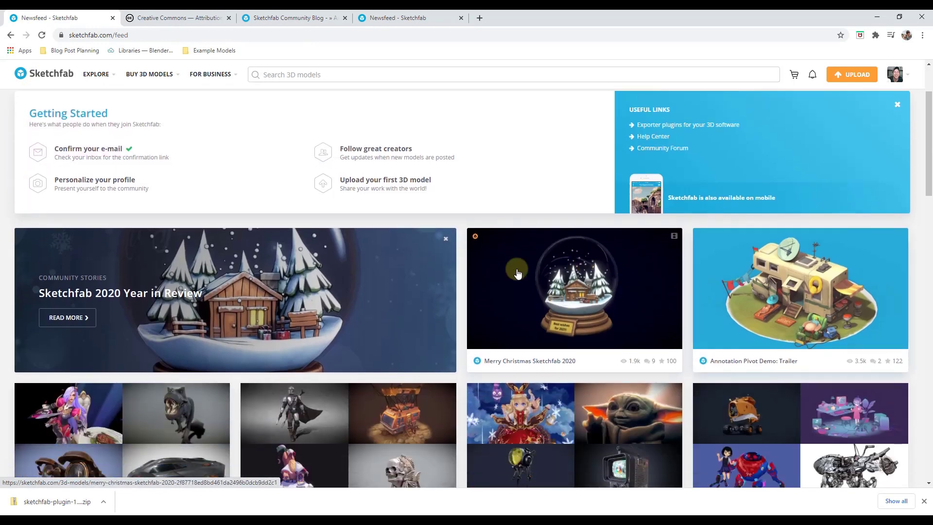
scroll(755, 294, down, 2)
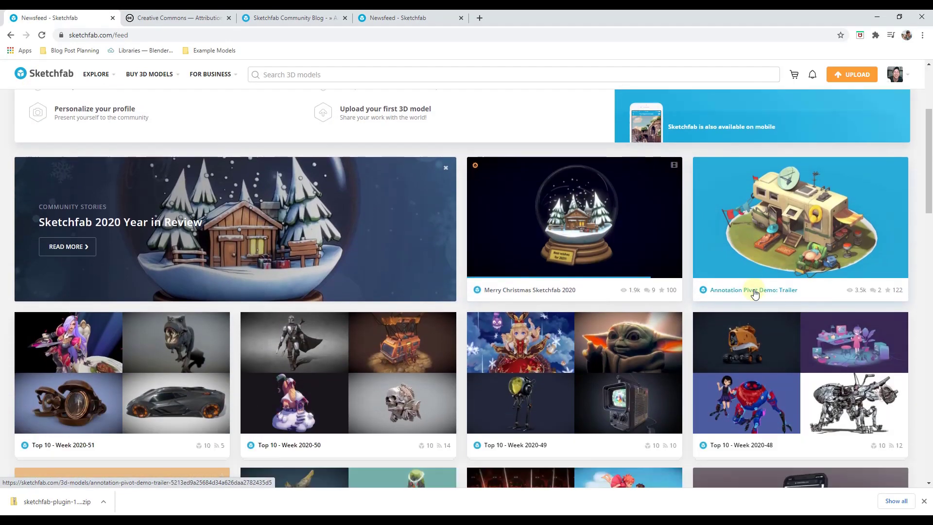
scroll(347, 357, down, 1)
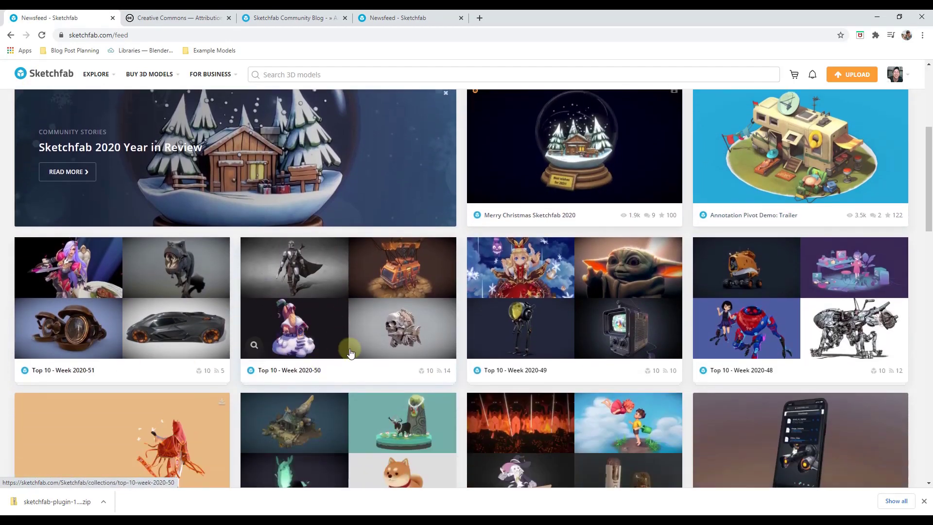
scroll(350, 352, down, 1)
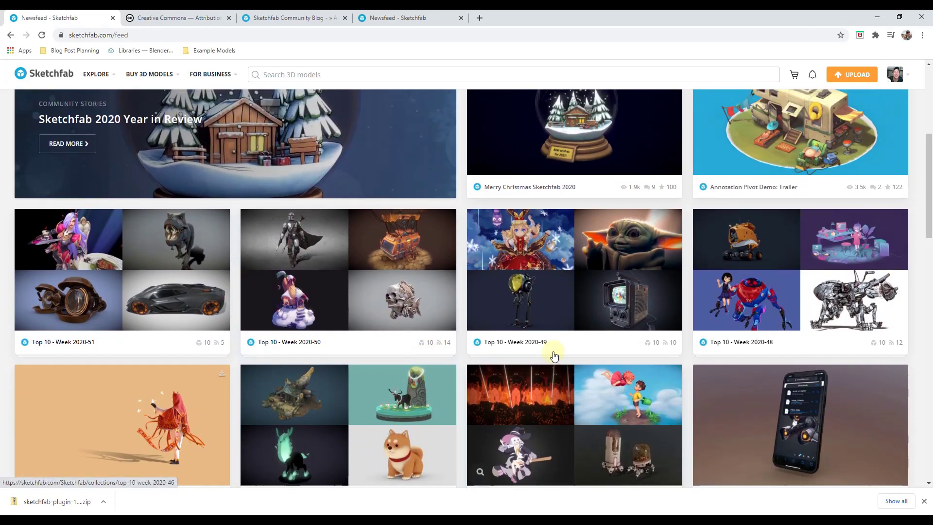
scroll(554, 356, up, 3)
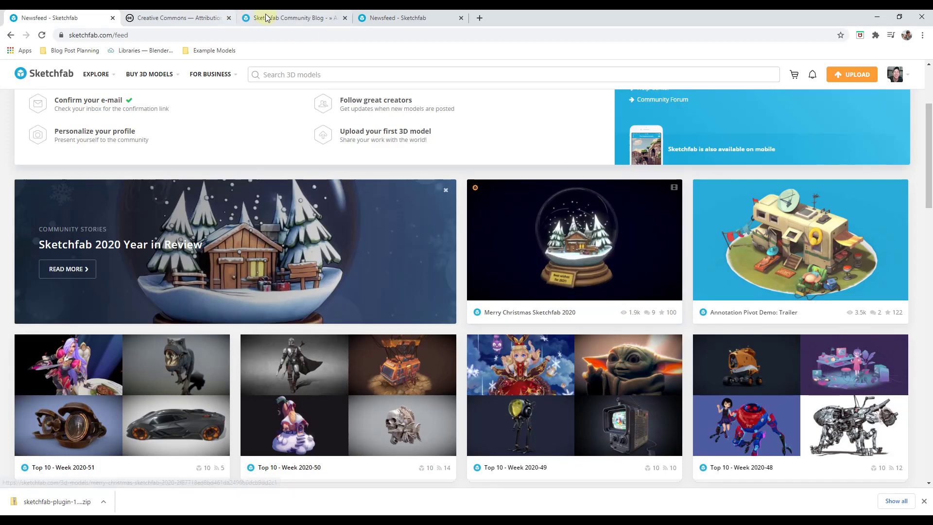
Open the Blender add-on's GitHub download page in a new tab from the Sketchfab blog article on Blender 2.90 support
click(298, 19)
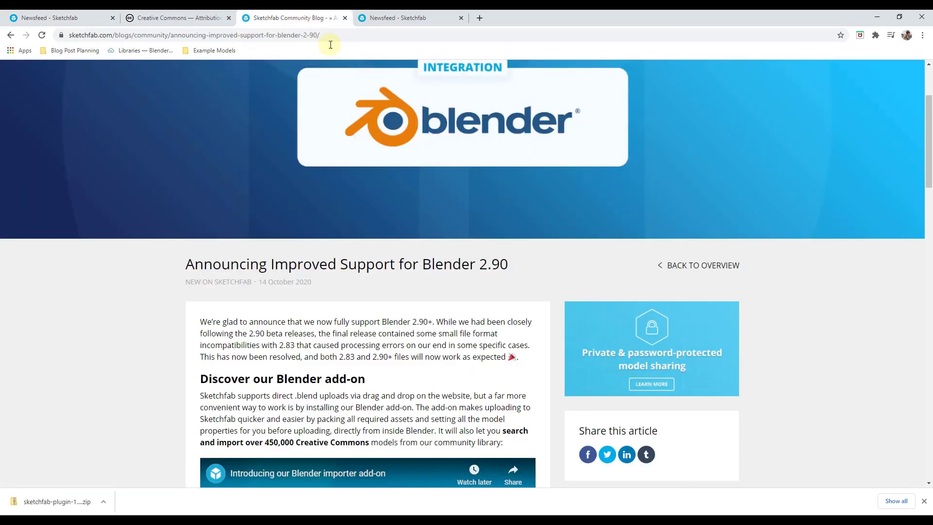
scroll(508, 301, down, 3)
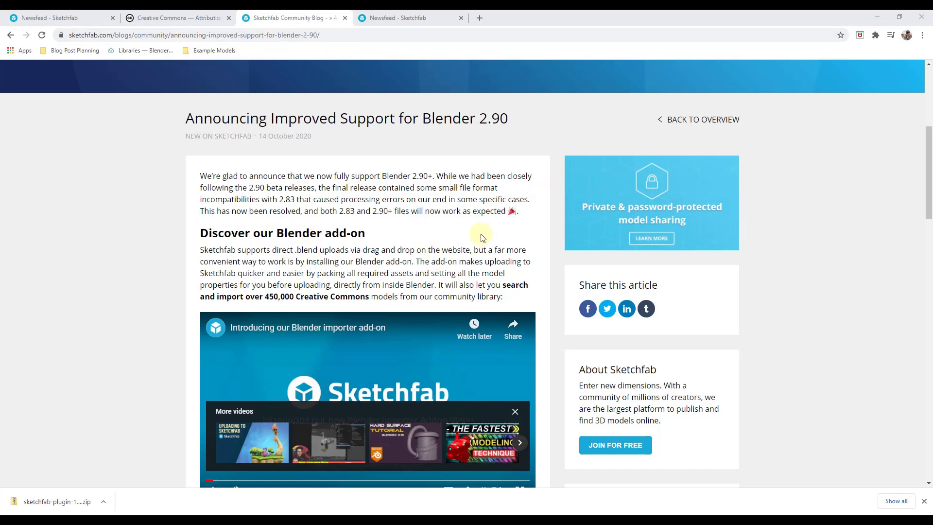
scroll(377, 210, down, 8)
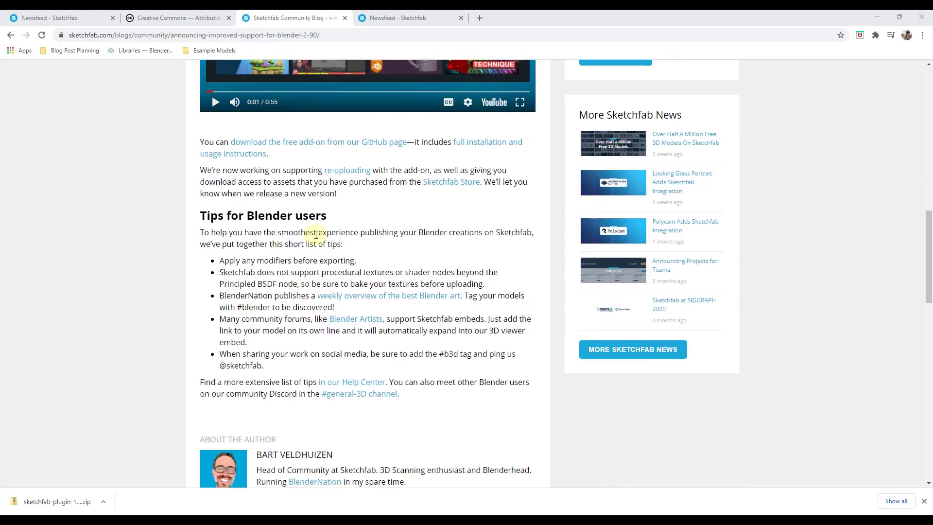
right_click(304, 146)
click(333, 153)
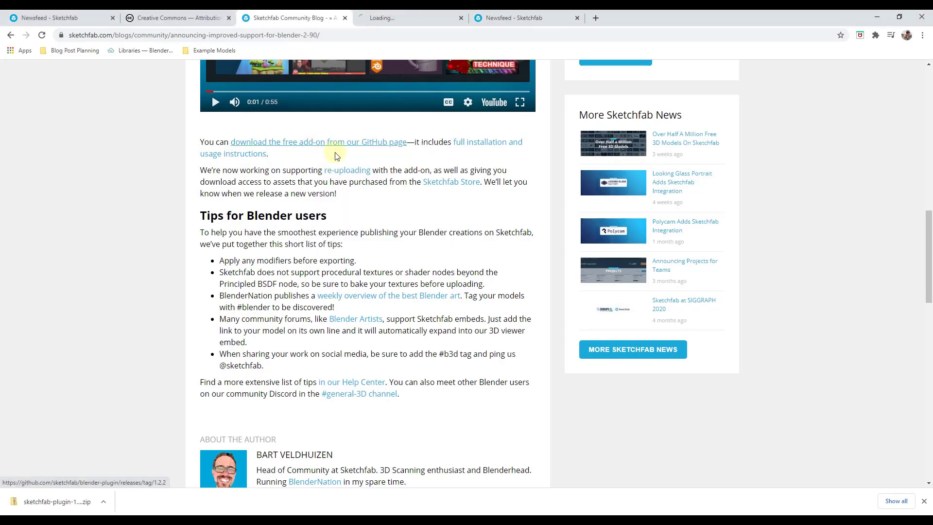
click(410, 18)
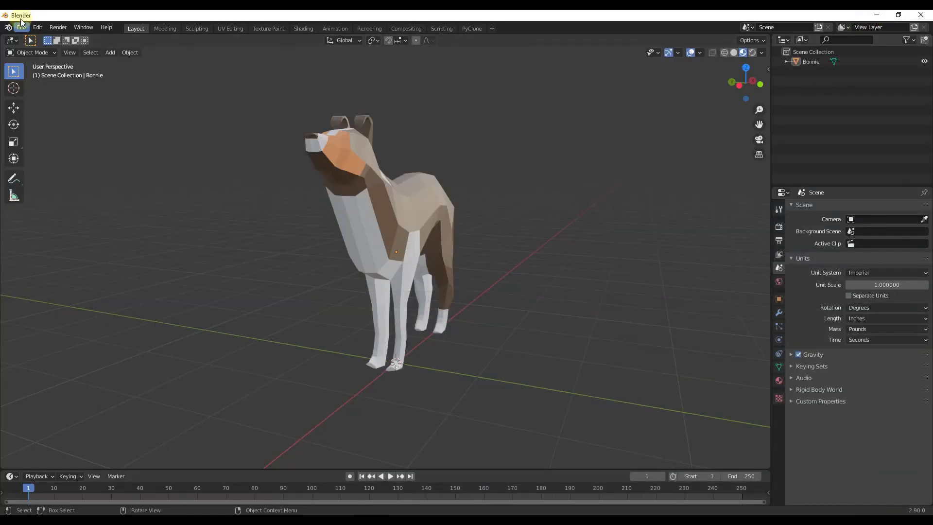
Switch to Blender, search the add-on preferences for "sket" to check the Sketchfab Plugin's entry, and close the preferences
click(37, 27)
click(69, 167)
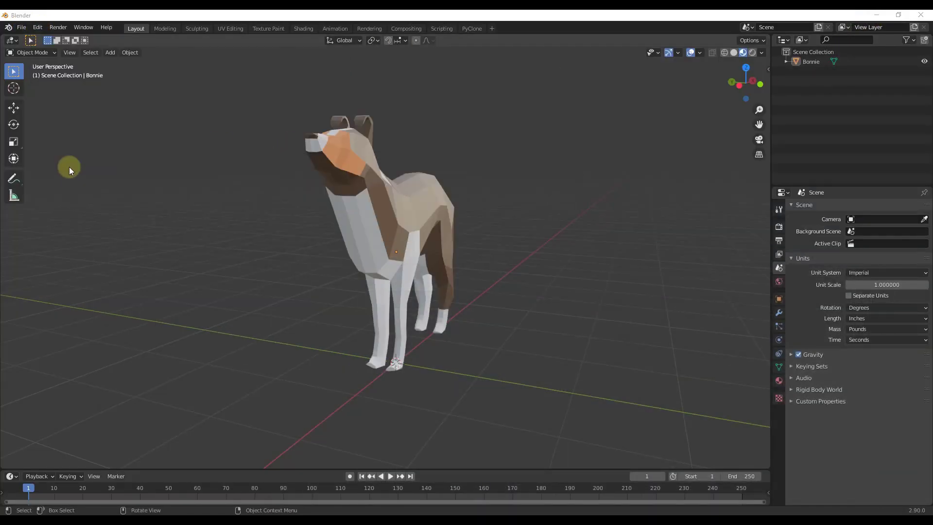
click(261, 63)
text(sket)
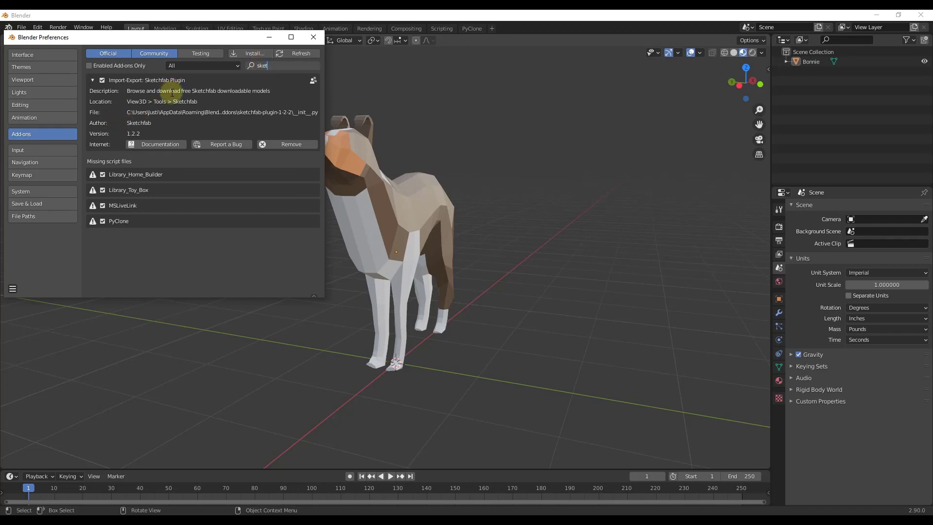
click(153, 147)
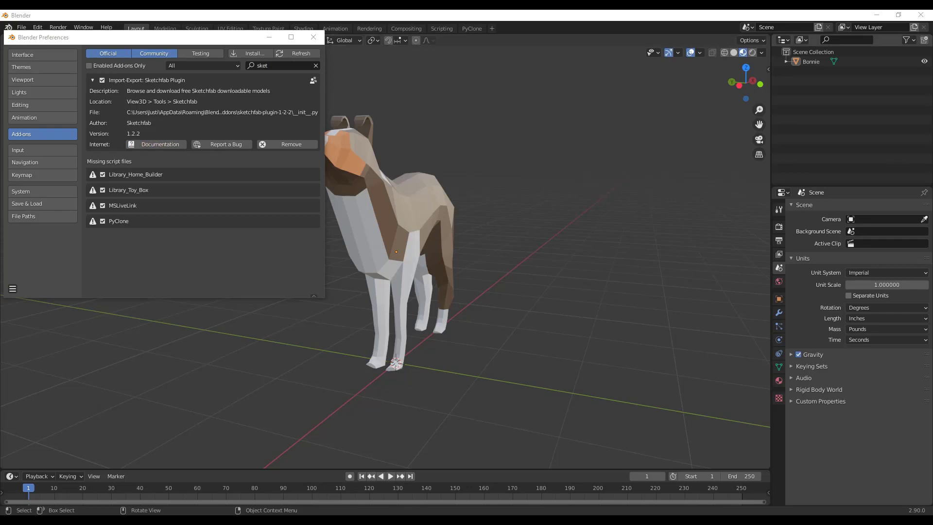
drag(932, 233, 263, 11)
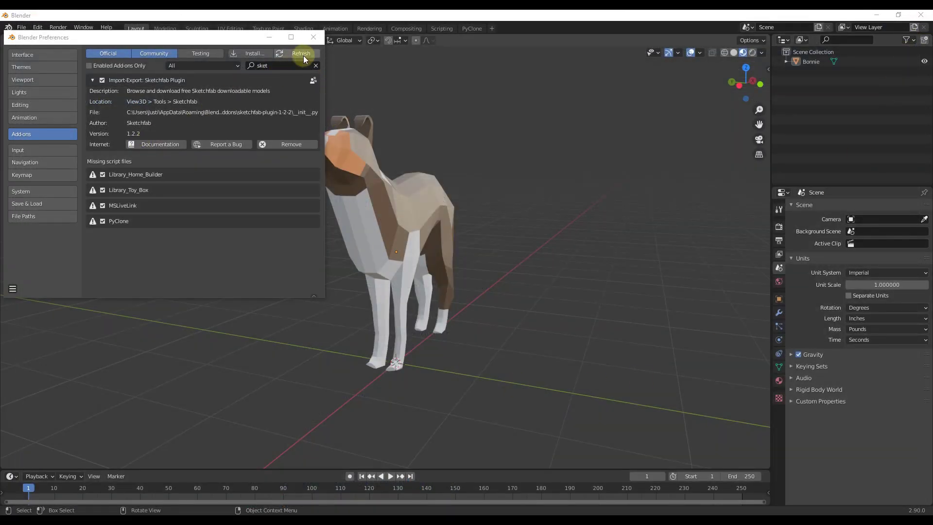
click(313, 37)
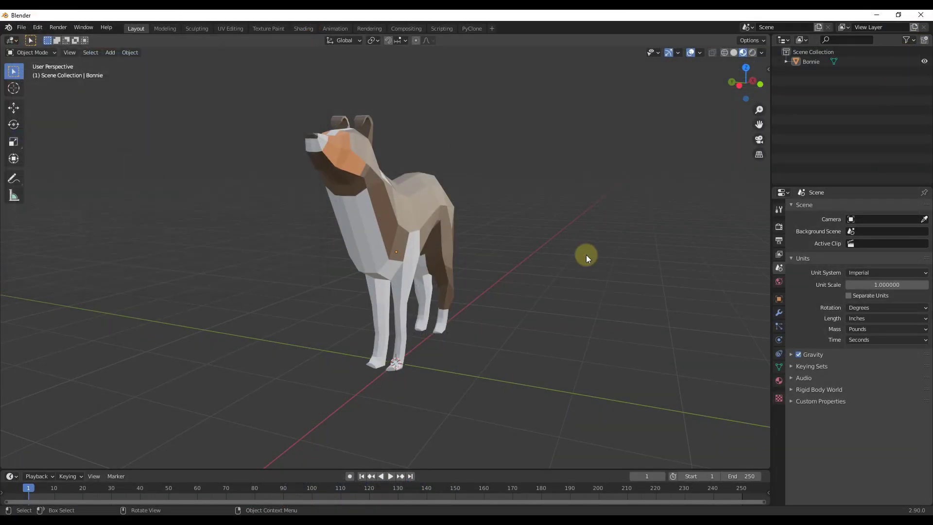
Show the Sketchfab add-on's controls in the 3D viewport sidebar and activate the add-on
key(n)
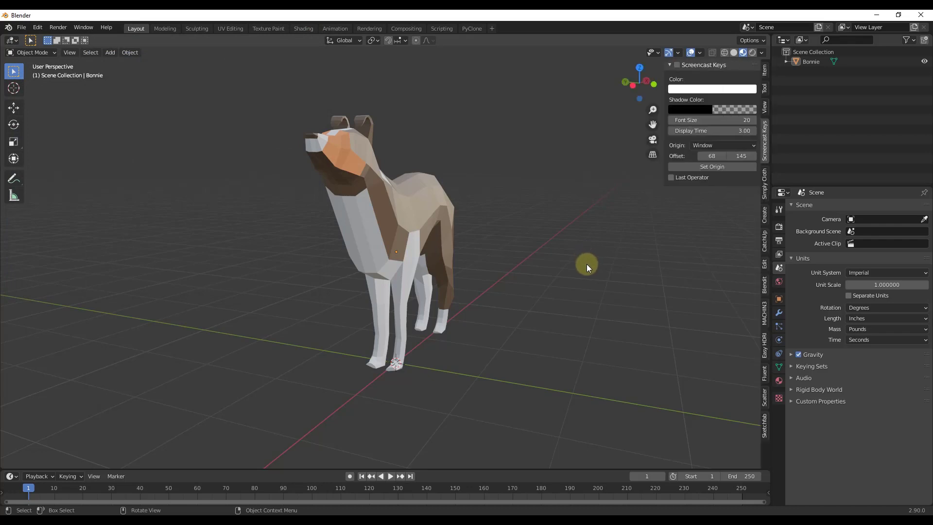
click(764, 428)
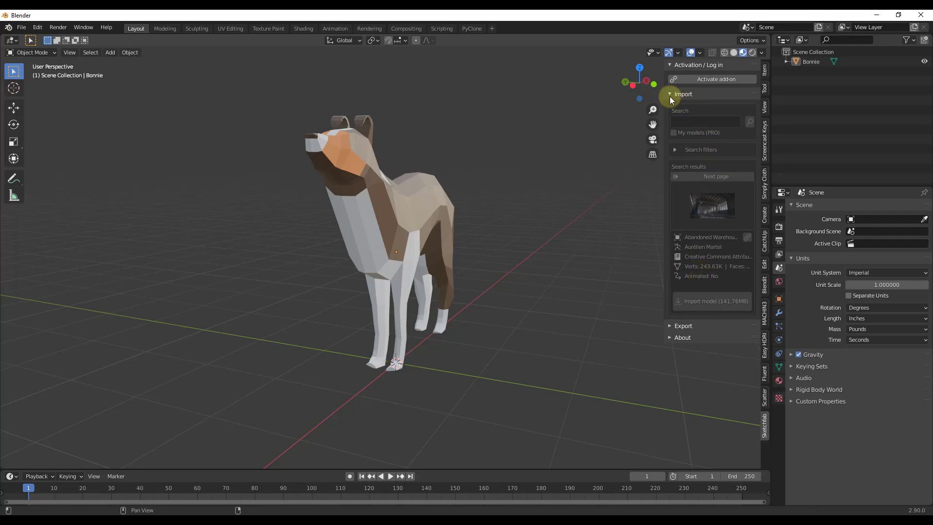
click(708, 79)
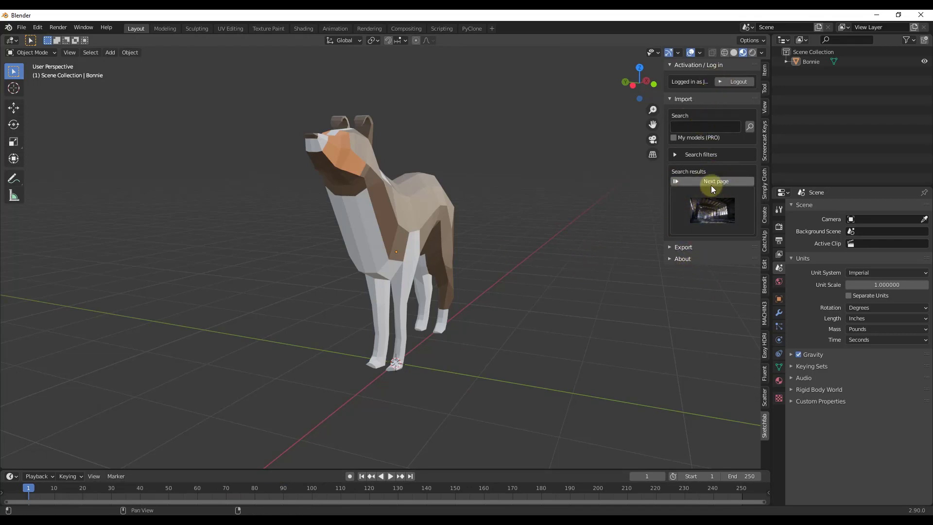
Expand the Sketchfab search filters and search the model library for "house"
click(708, 208)
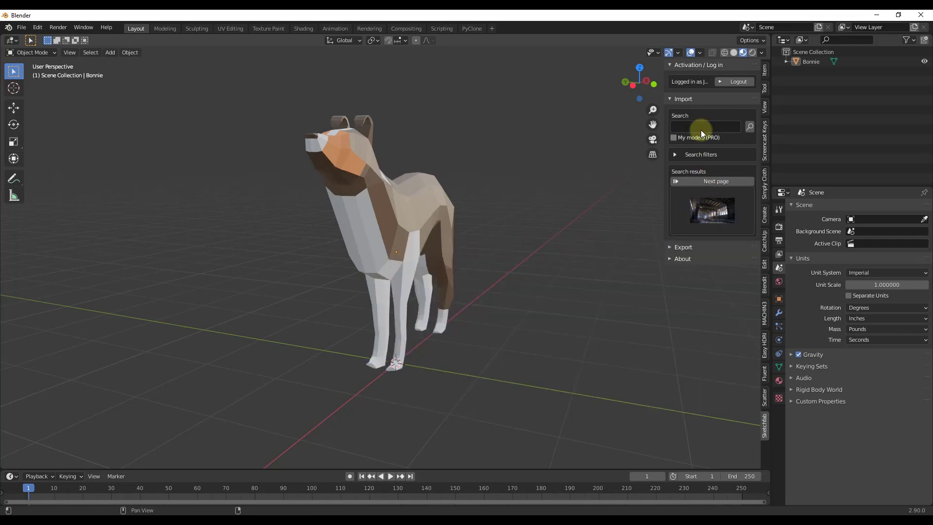
click(697, 128)
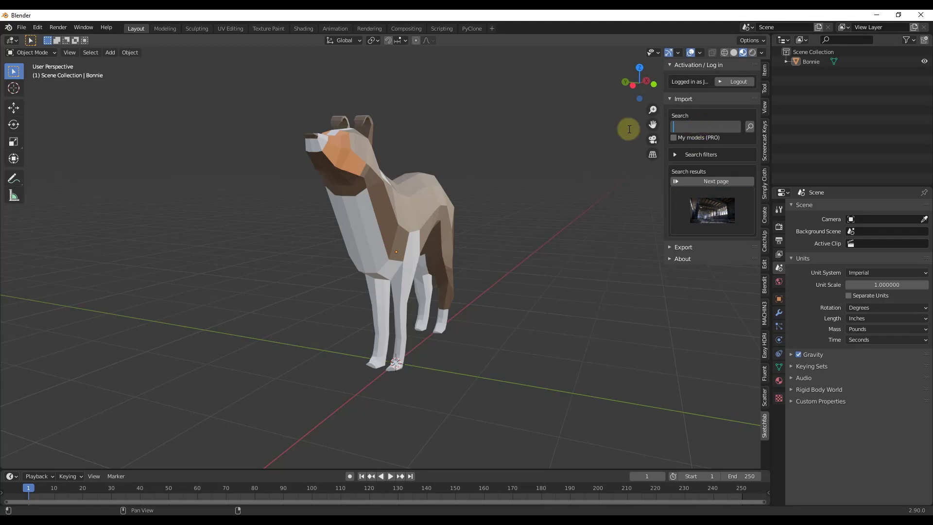
click(674, 155)
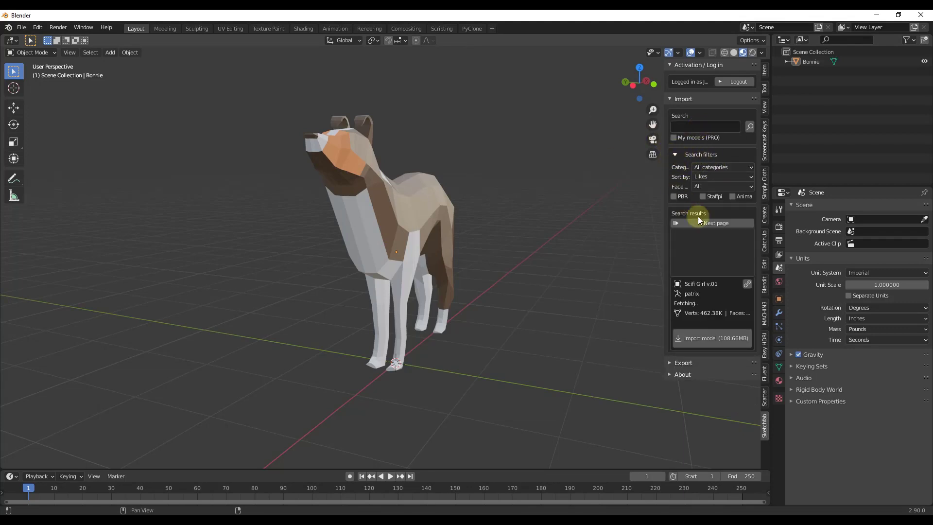
click(678, 127)
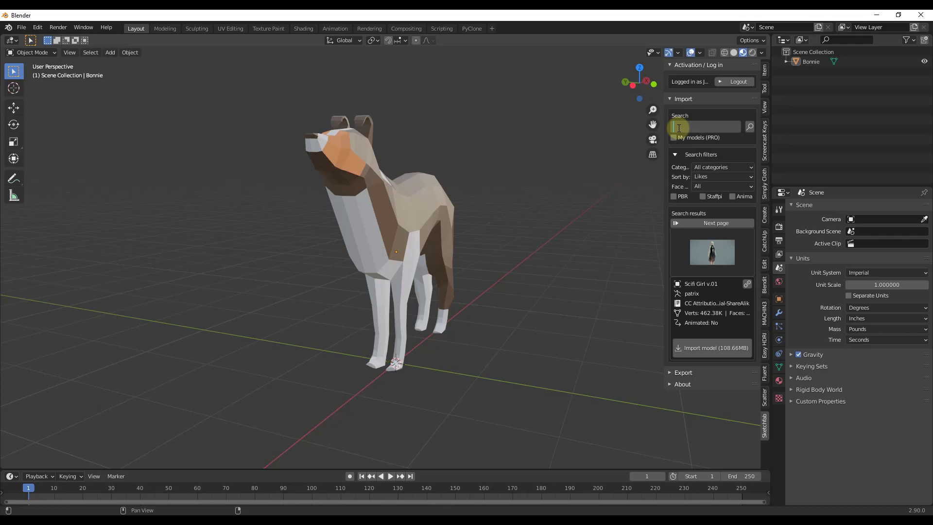
key(Return)
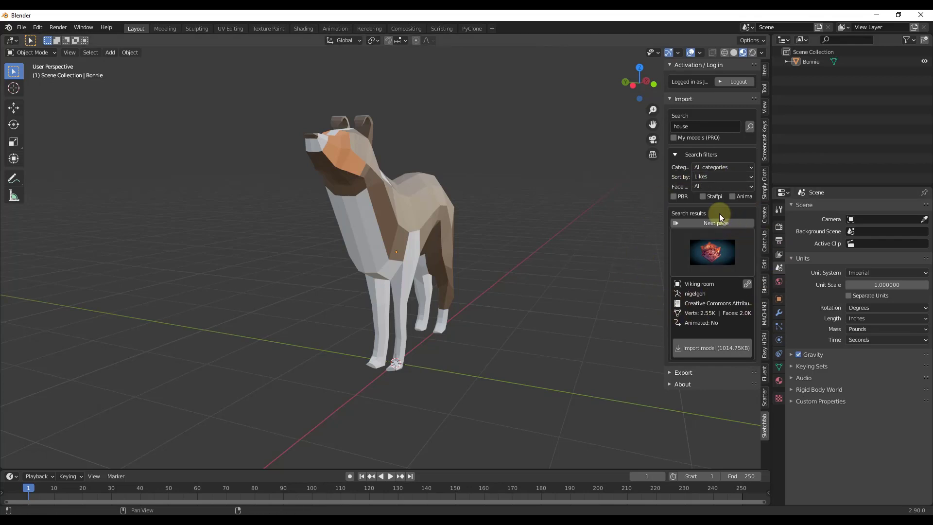
Choose the House scene model from the search results and widen the sidebar to read its details
click(708, 261)
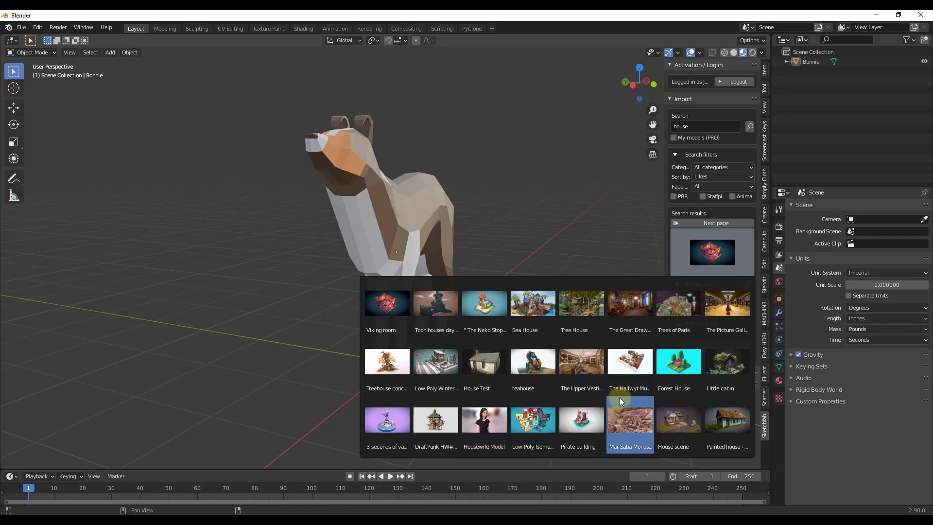
click(689, 424)
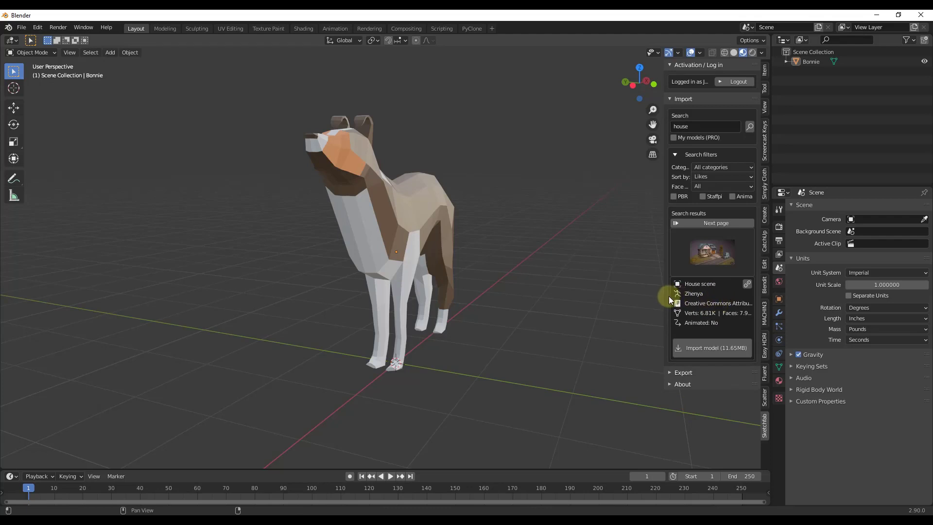
drag(669, 295, 544, 292)
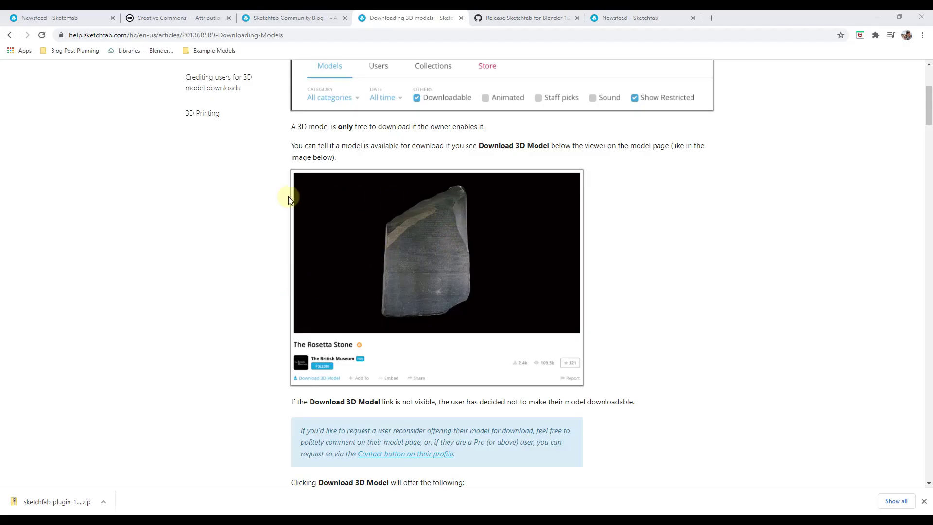
In the browser, find the licence list in Sketchfab's Downloading 3D models help article and open the CC BY - Attribution licence
scroll(504, 364, up, 4)
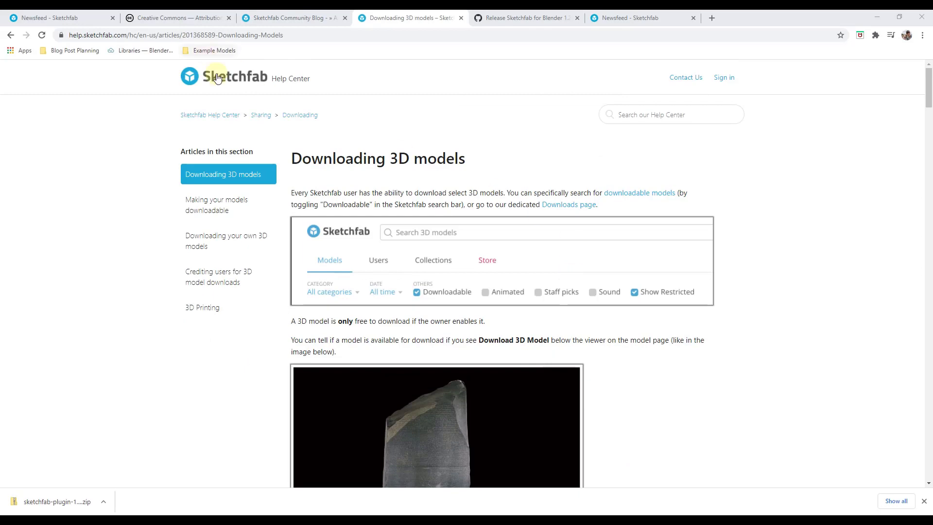
scroll(537, 243, down, 10)
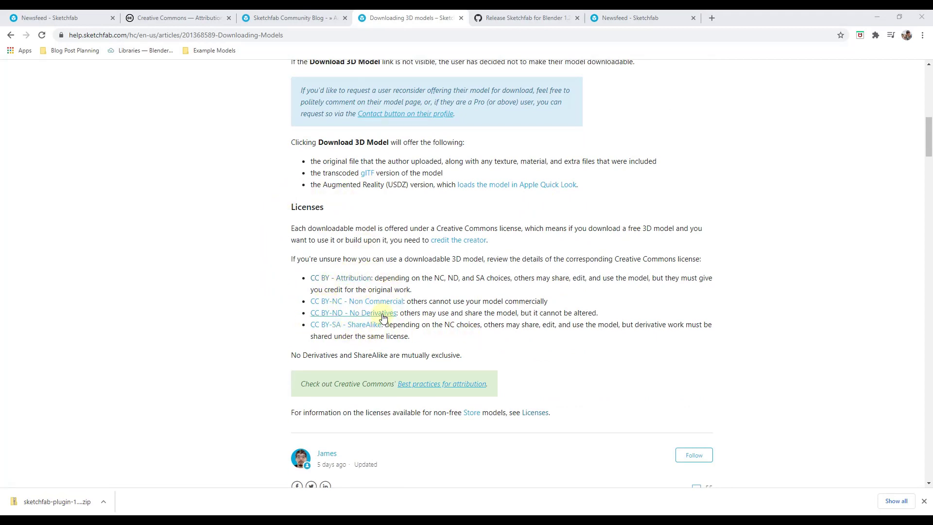
click(351, 282)
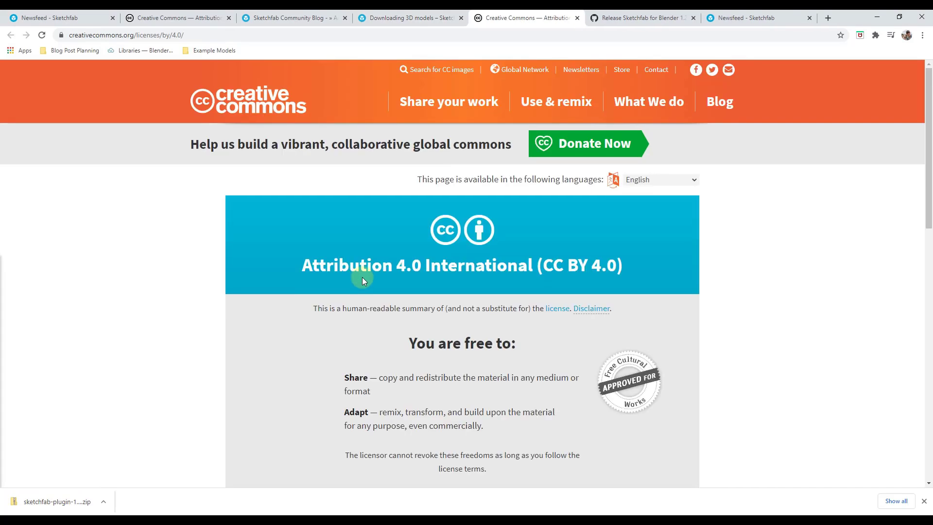
Read the permissions and attribution terms of the CC BY 4.0 licence, dismissing the donation pop-up
scroll(448, 213, down, 1)
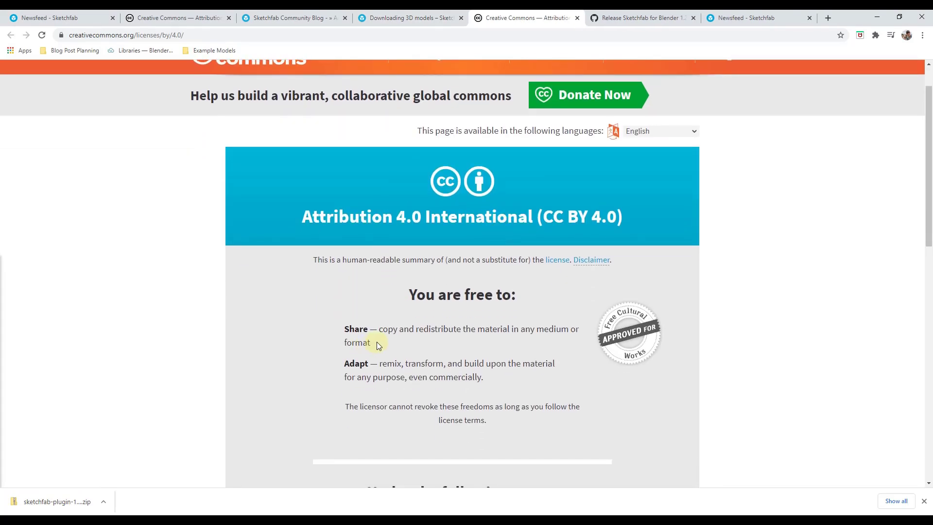
scroll(378, 345, down, 4)
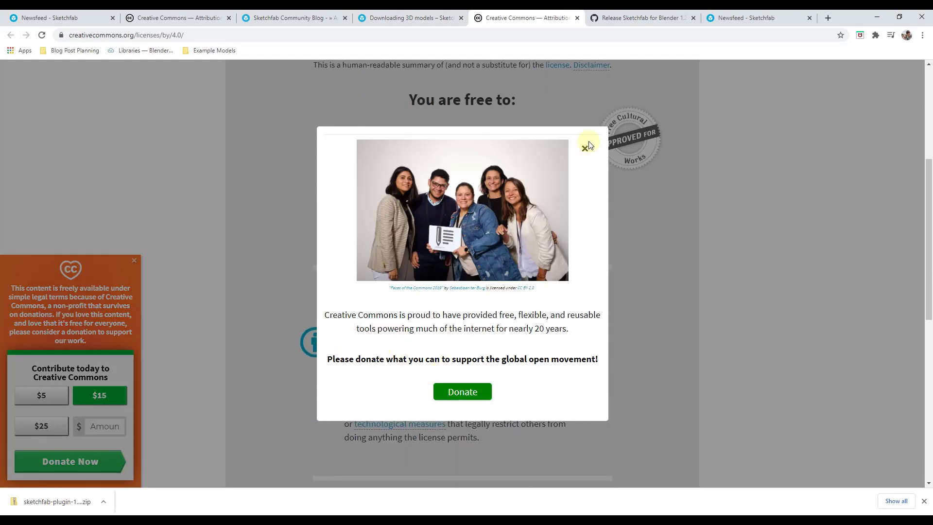
click(585, 149)
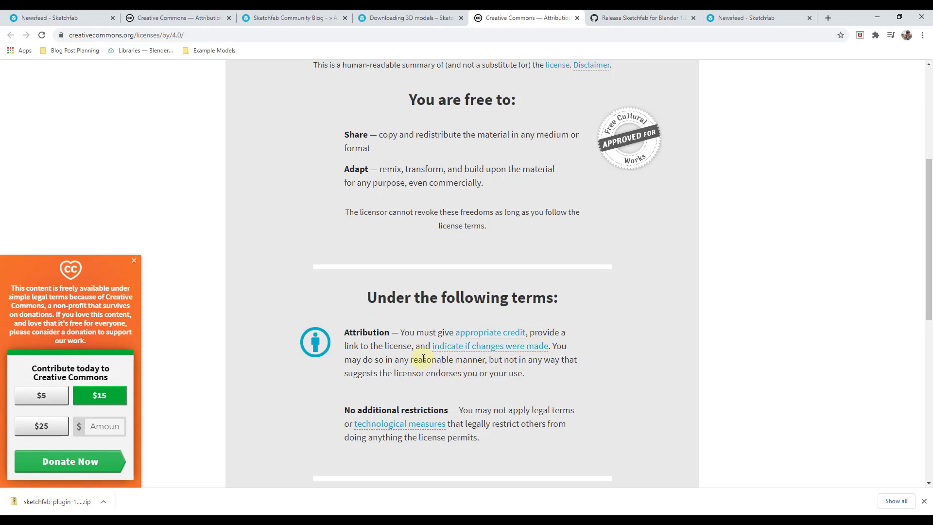
scroll(510, 265, up, 5)
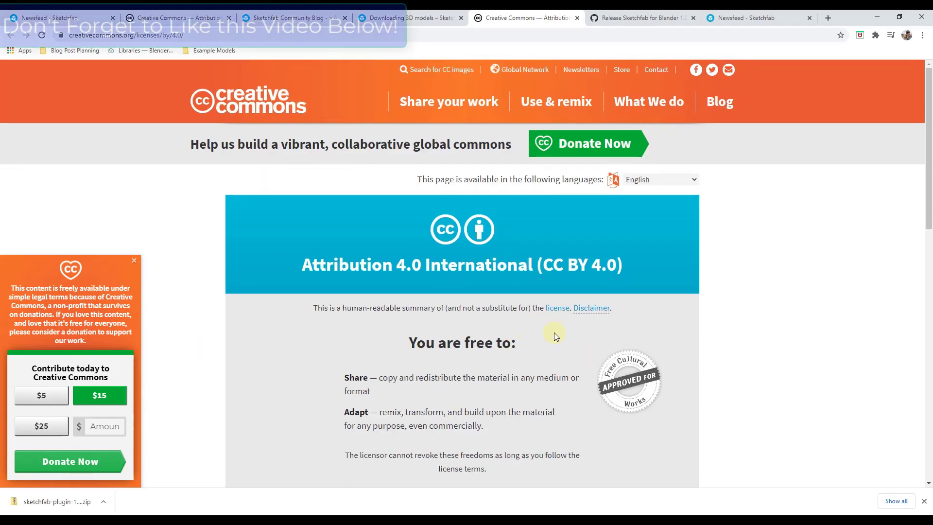
scroll(554, 332, down, 2)
drag(361, 359, 577, 372)
click(569, 368)
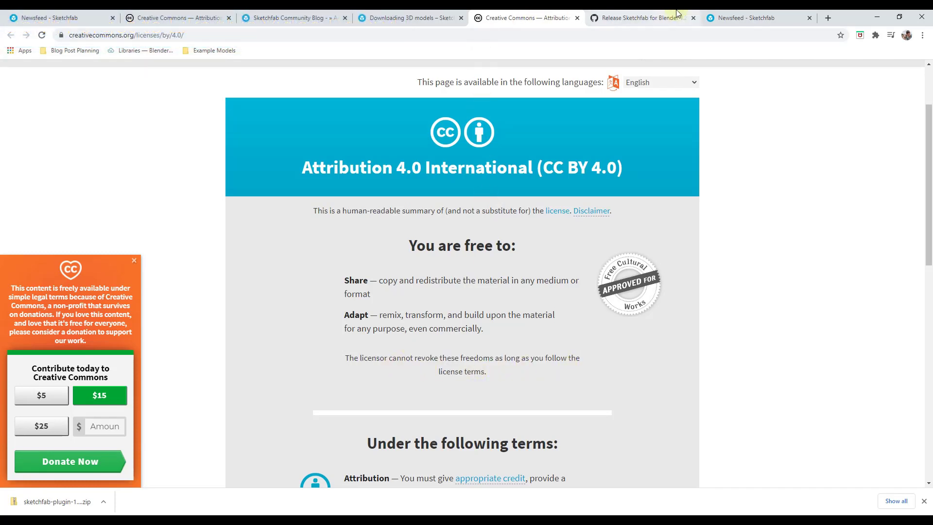
Switch from the browser back to Blender and import the House scene model from Sketchfab
click(722, 15)
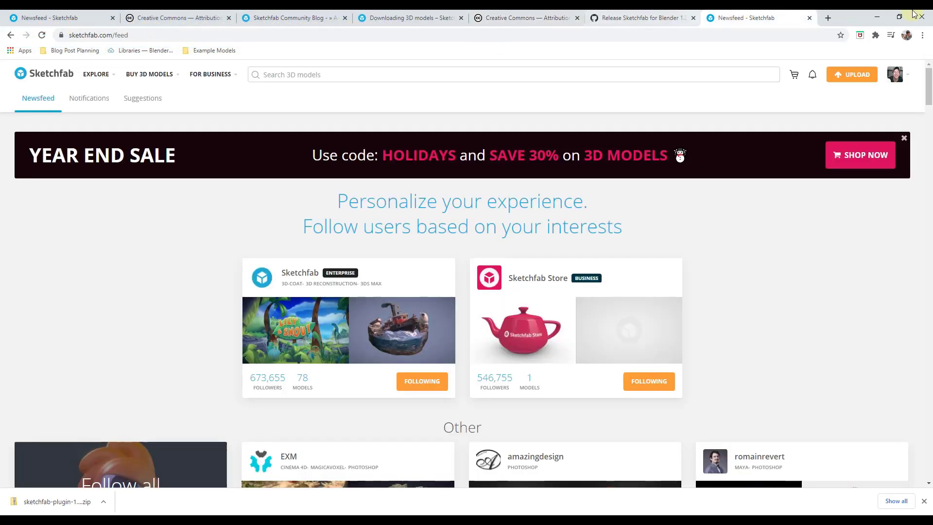
click(871, 16)
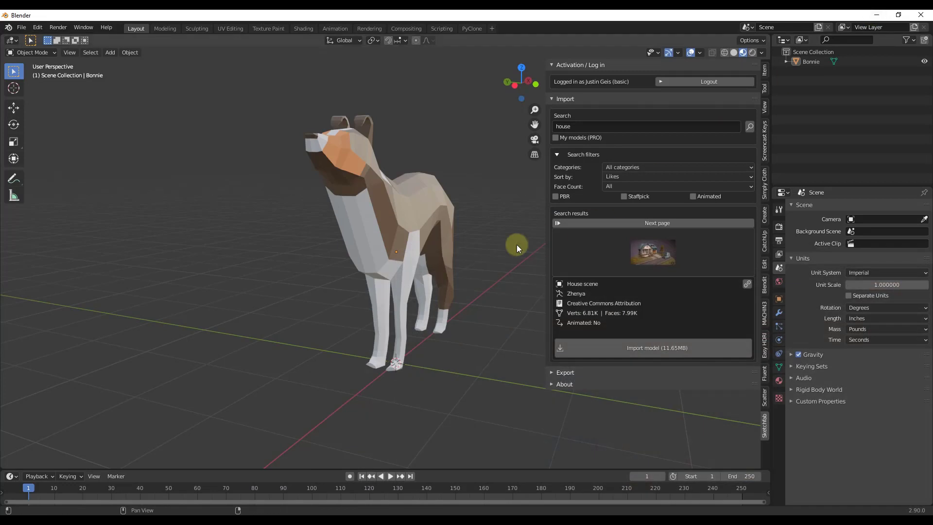
click(657, 349)
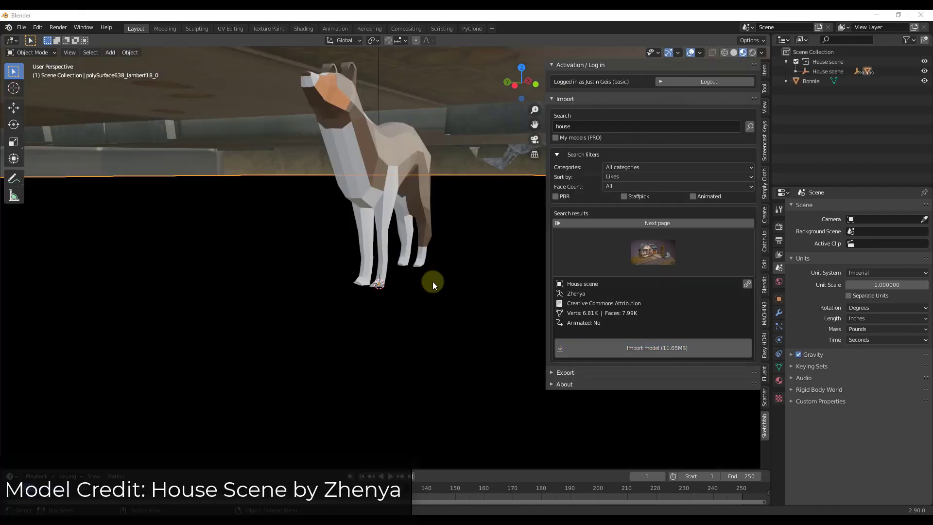
Hide the sidebar and examine the imported house scene as a whole from its front side
scroll(433, 281, up, 5)
scroll(458, 244, down, 10)
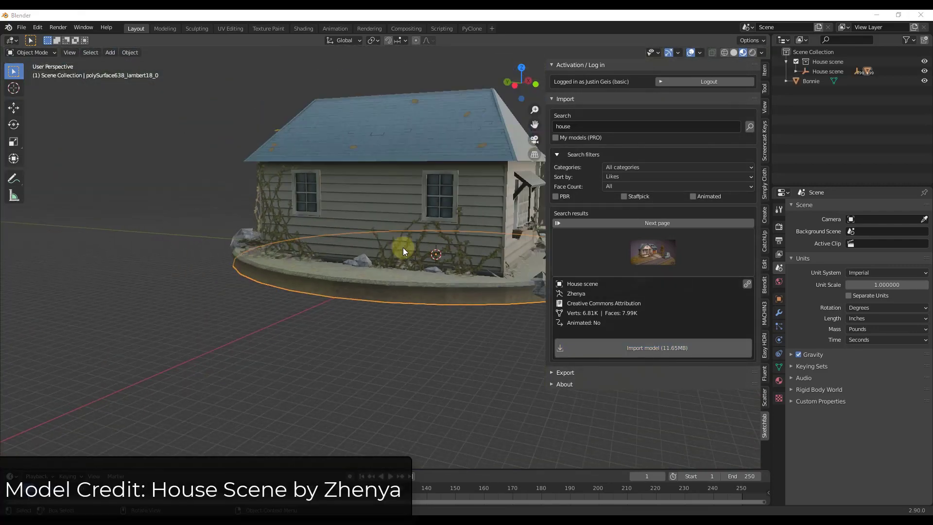
middle_drag(466, 252, 491, 230)
scroll(462, 233, up, 5)
key(n)
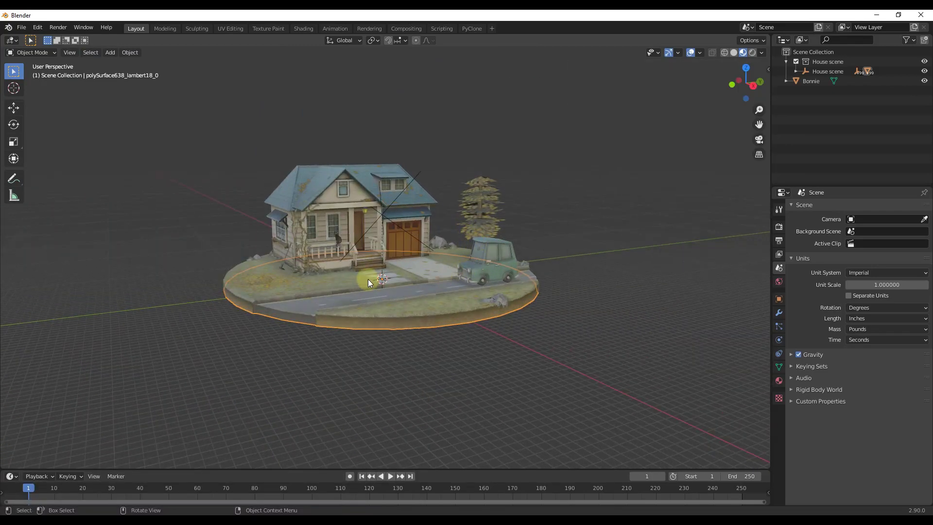
scroll(489, 304, up, 4)
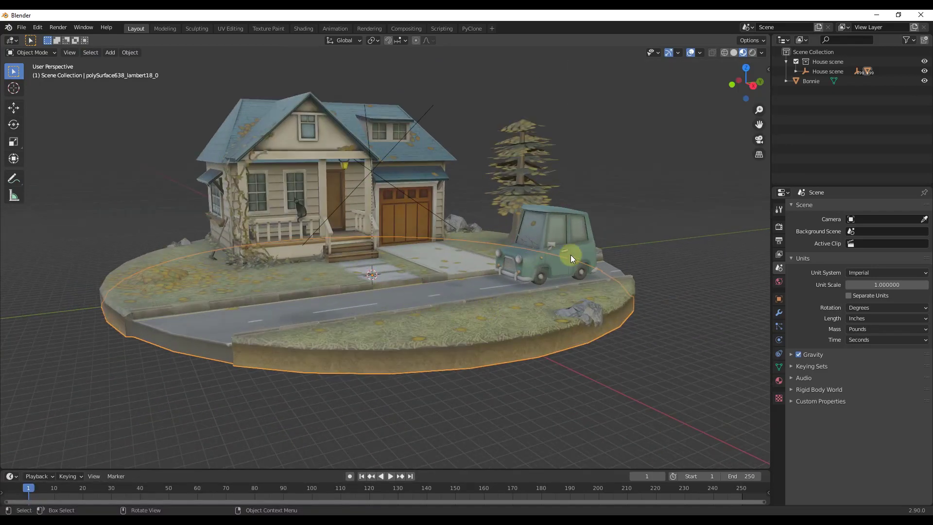
middle_drag(511, 252, 452, 281)
Select the roof part above the porch and examine its lambert16 material nodes in the Shading workspace
click(340, 141)
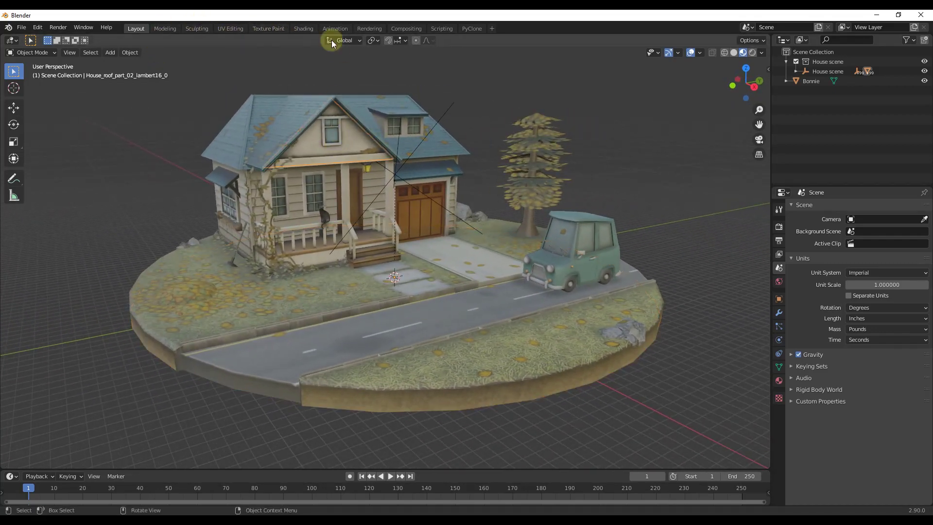
click(312, 28)
scroll(369, 386, down, 4)
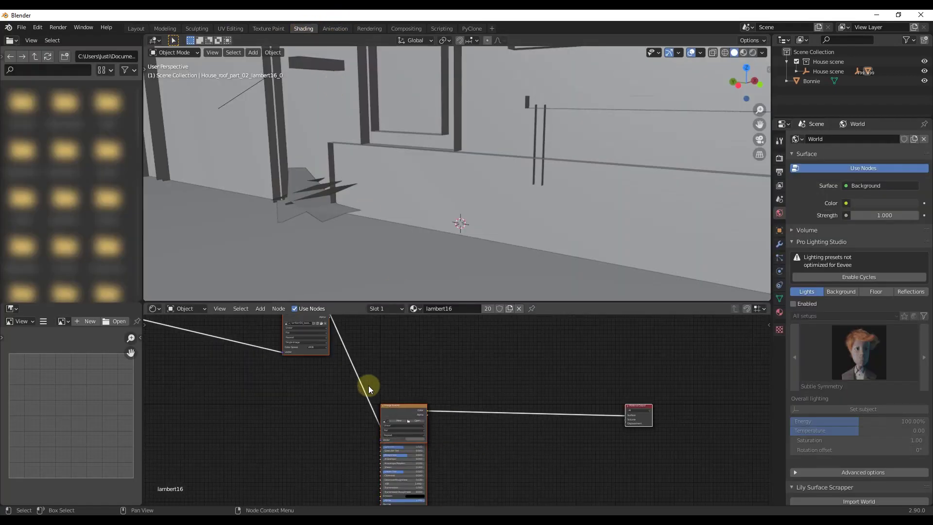
middle_drag(451, 472, 440, 346)
scroll(435, 423, down, 4)
scroll(486, 168, down, 10)
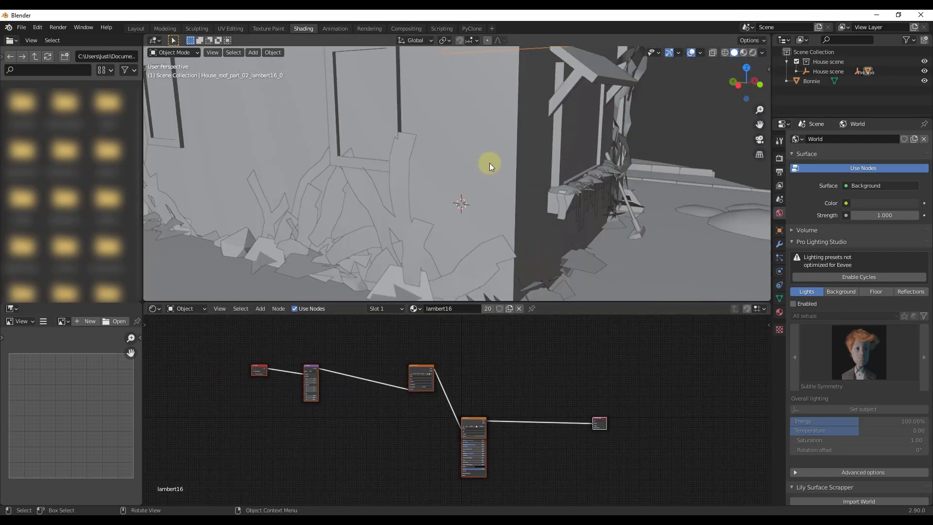
Show the house in Material Preview shading in the Shading workspace, then return to the Layout workspace
click(743, 53)
mouse_move(671, 124)
middle_down()
mouse_move(427, 163)
mouse_move(464, 180)
mouse_move(555, 153)
mouse_move(628, 162)
mouse_move(427, 184)
mouse_move(626, 182)
mouse_move(497, 183)
mouse_move(584, 184)
middle_up()
click(136, 28)
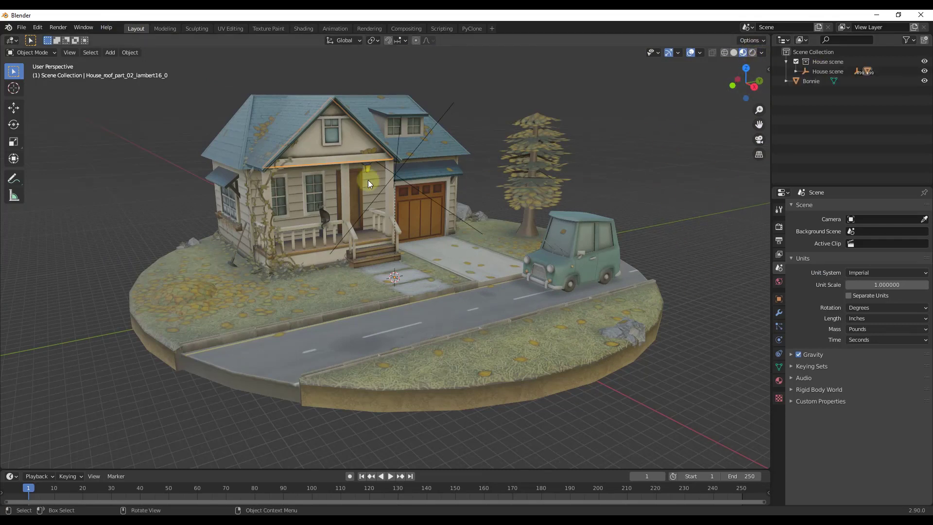
middle_drag(392, 338, 392, 354)
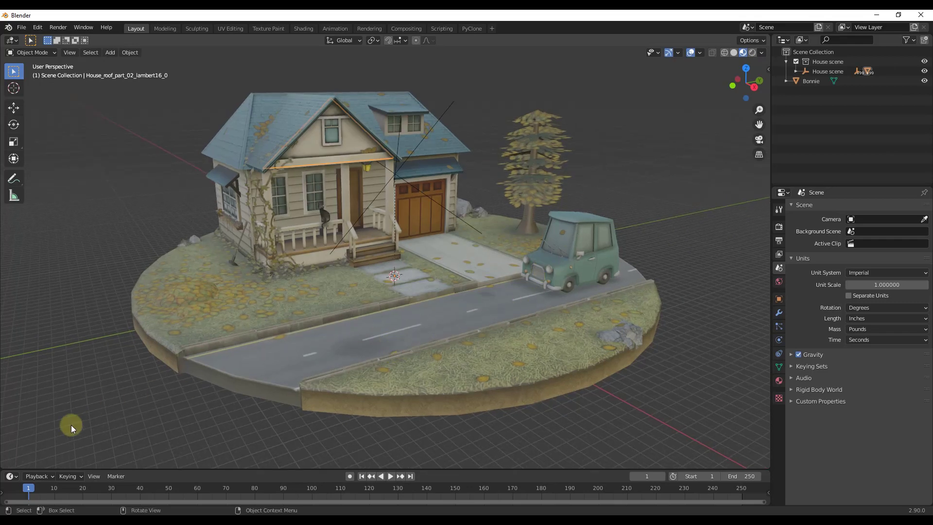